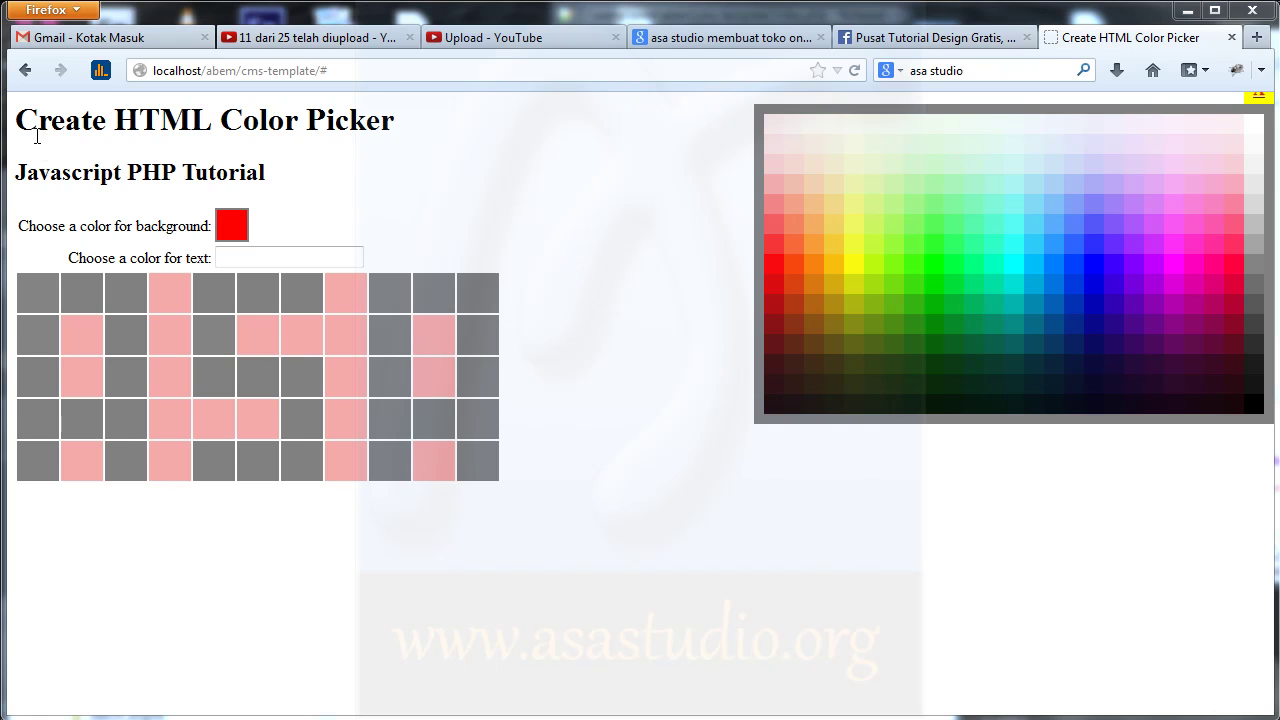
# Select the 'HTML Color Picker' page title, then deselect it
pyautogui.moveTo(121, 120); pyautogui.dragTo(414, 128)
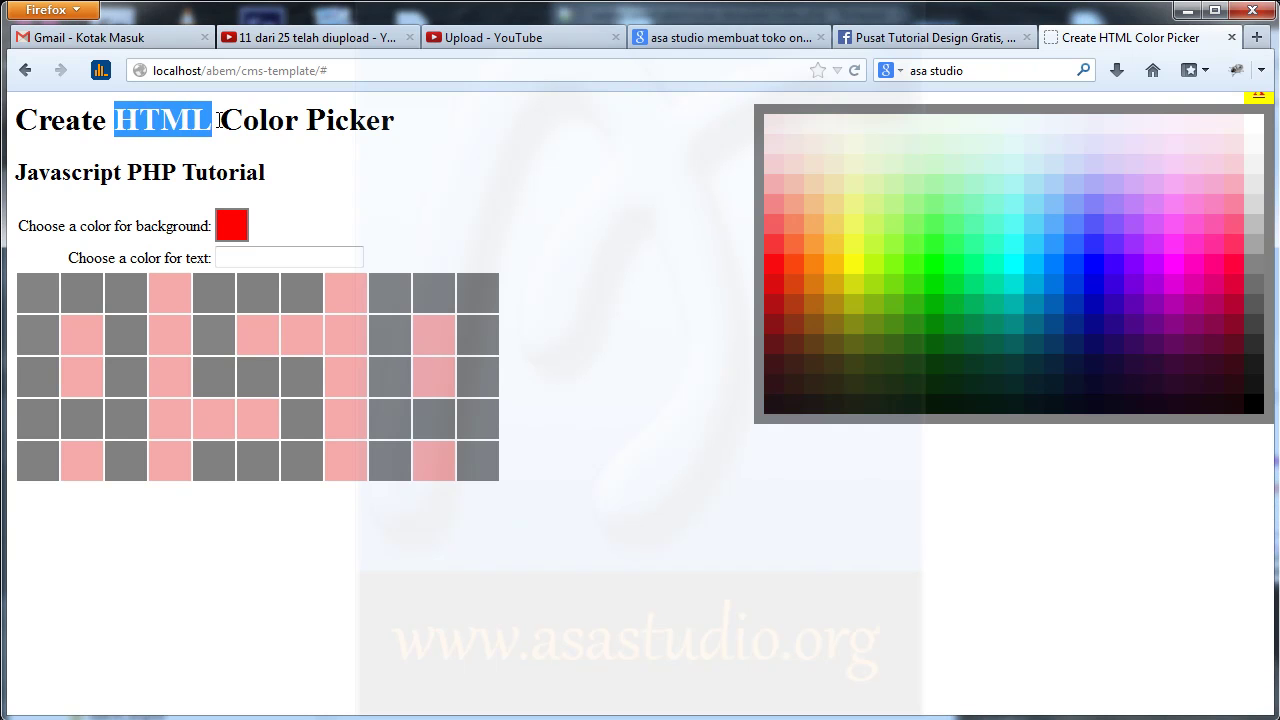
pyautogui.click(414, 119)
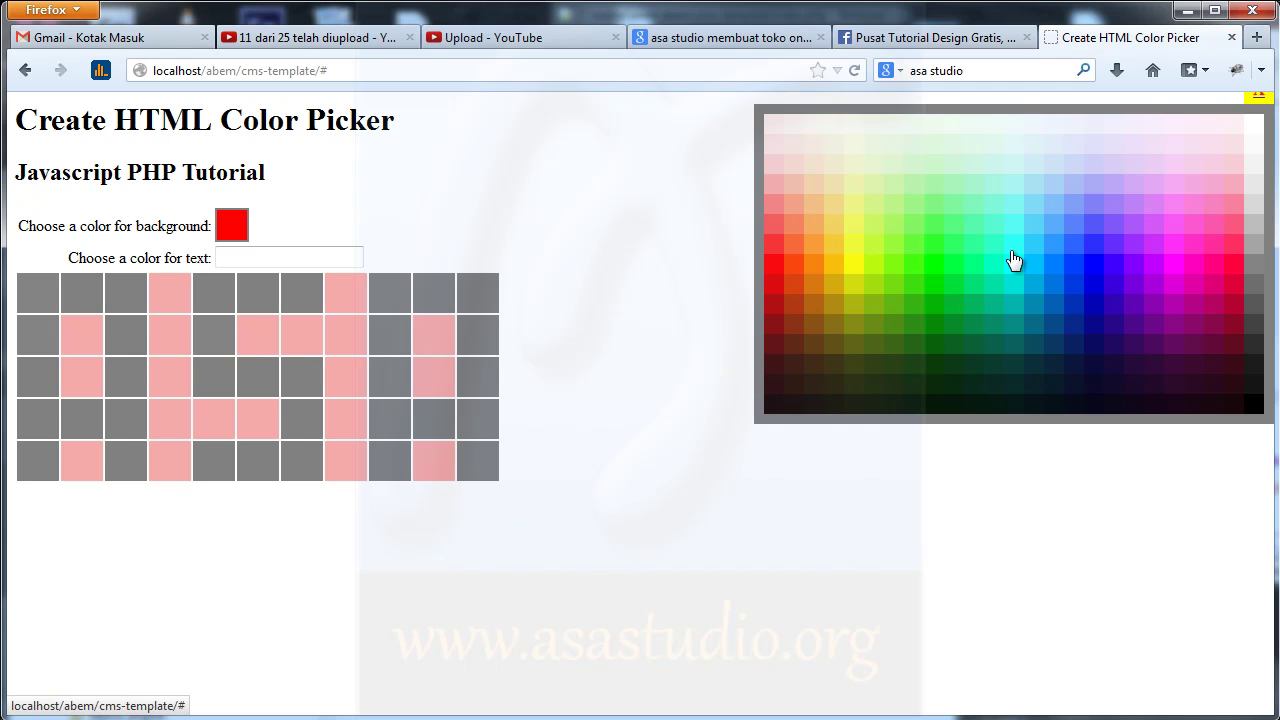
# Try magenta for the background swatch, then close and reopen the palette and choose bright green
pyautogui.click(1182, 246)
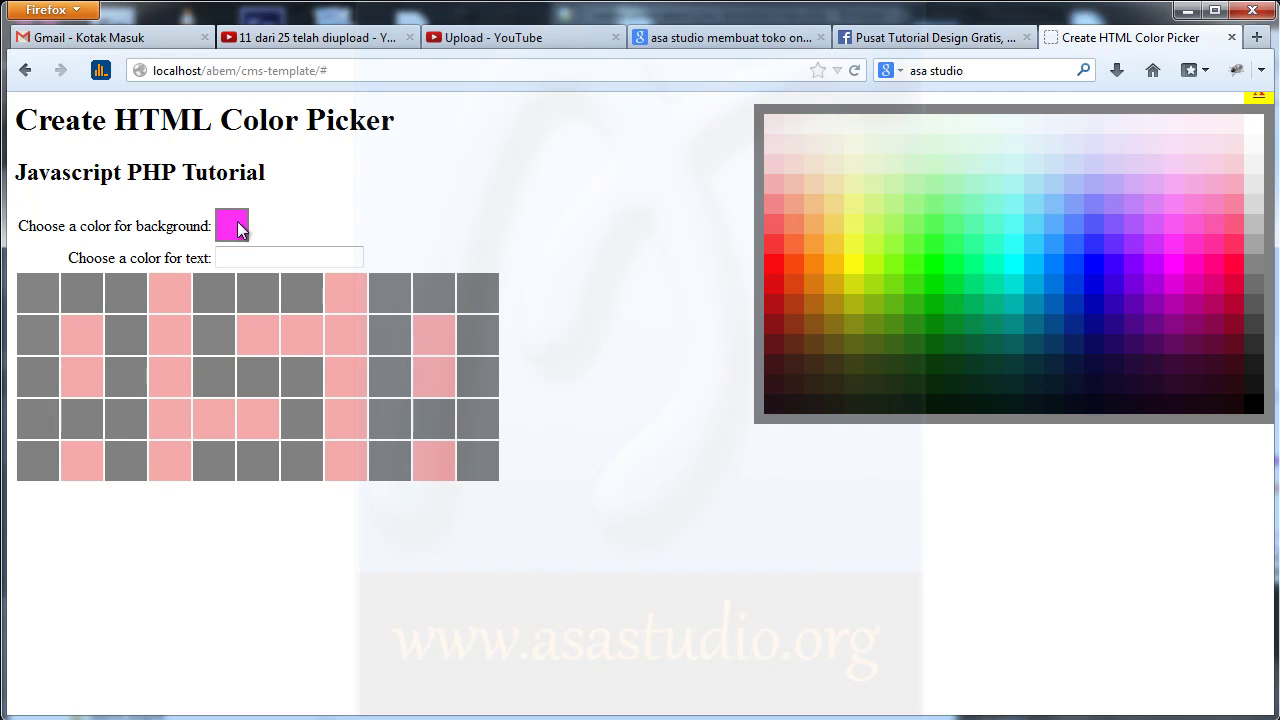
pyautogui.click(1258, 100)
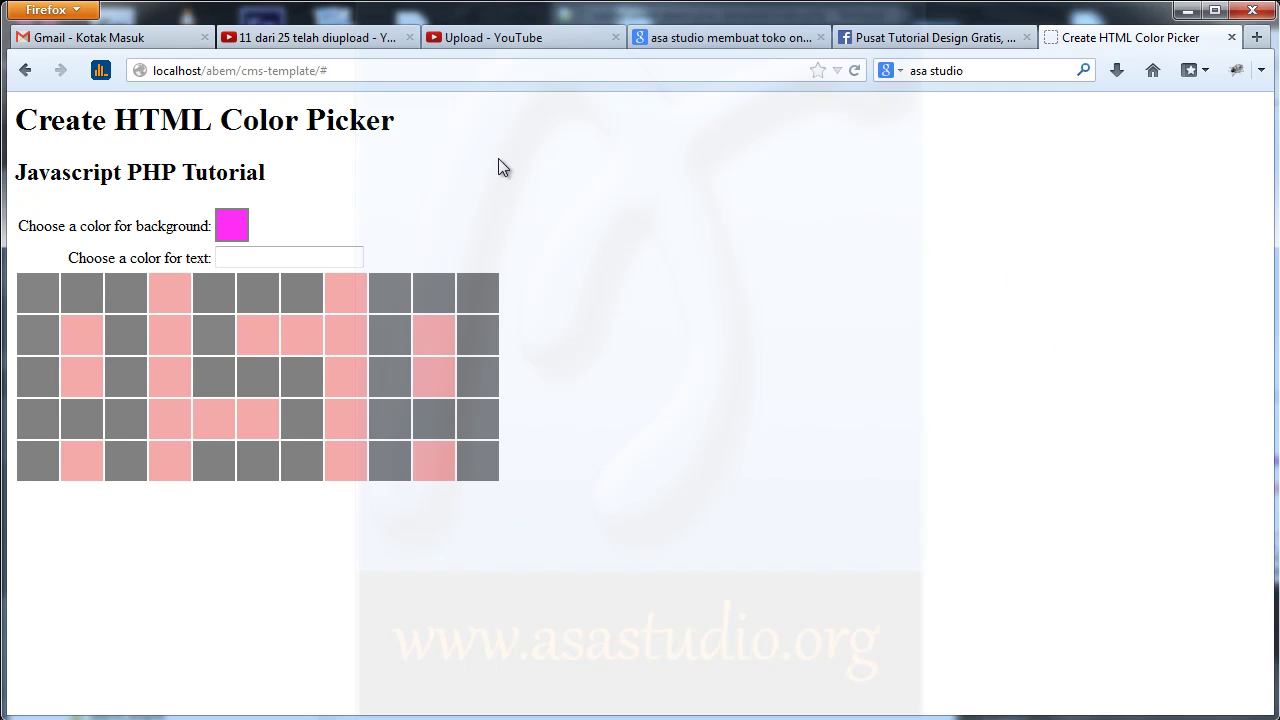
pyautogui.click(240, 226)
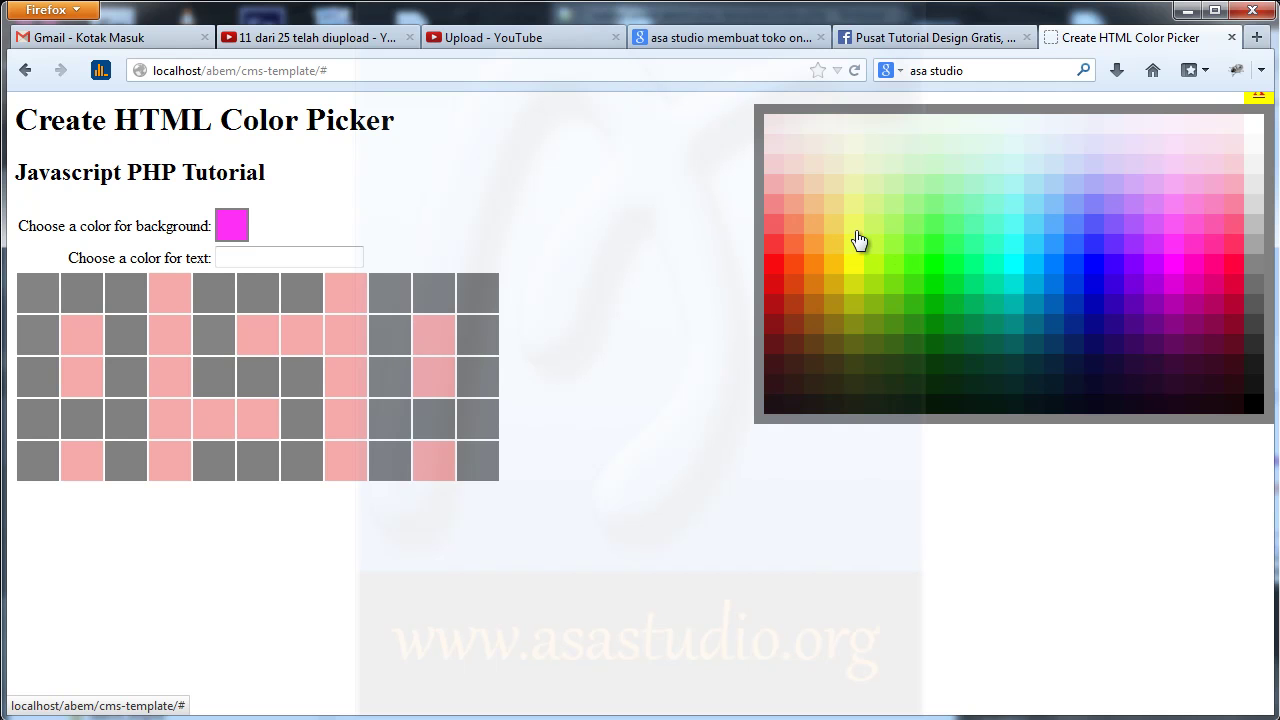
pyautogui.click(938, 298)
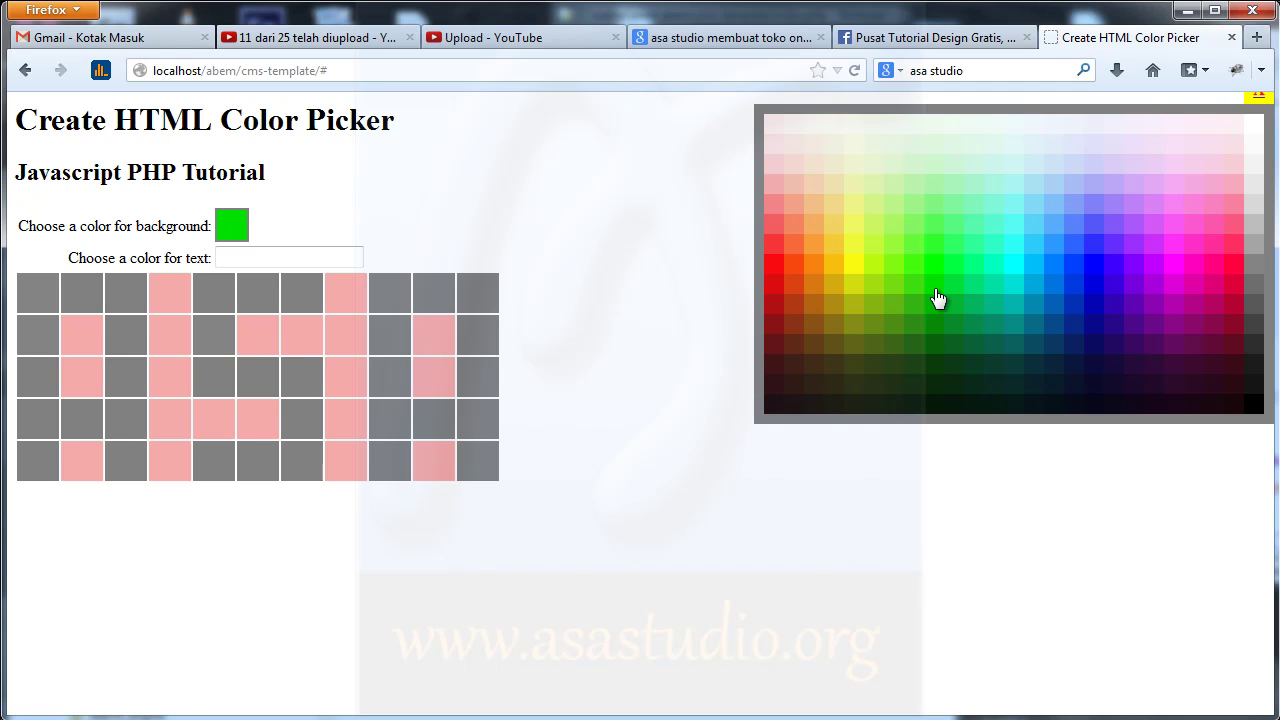
# Set the text-colour field to light blue from the palette
pyautogui.click(244, 256)
pyautogui.click(1036, 274)
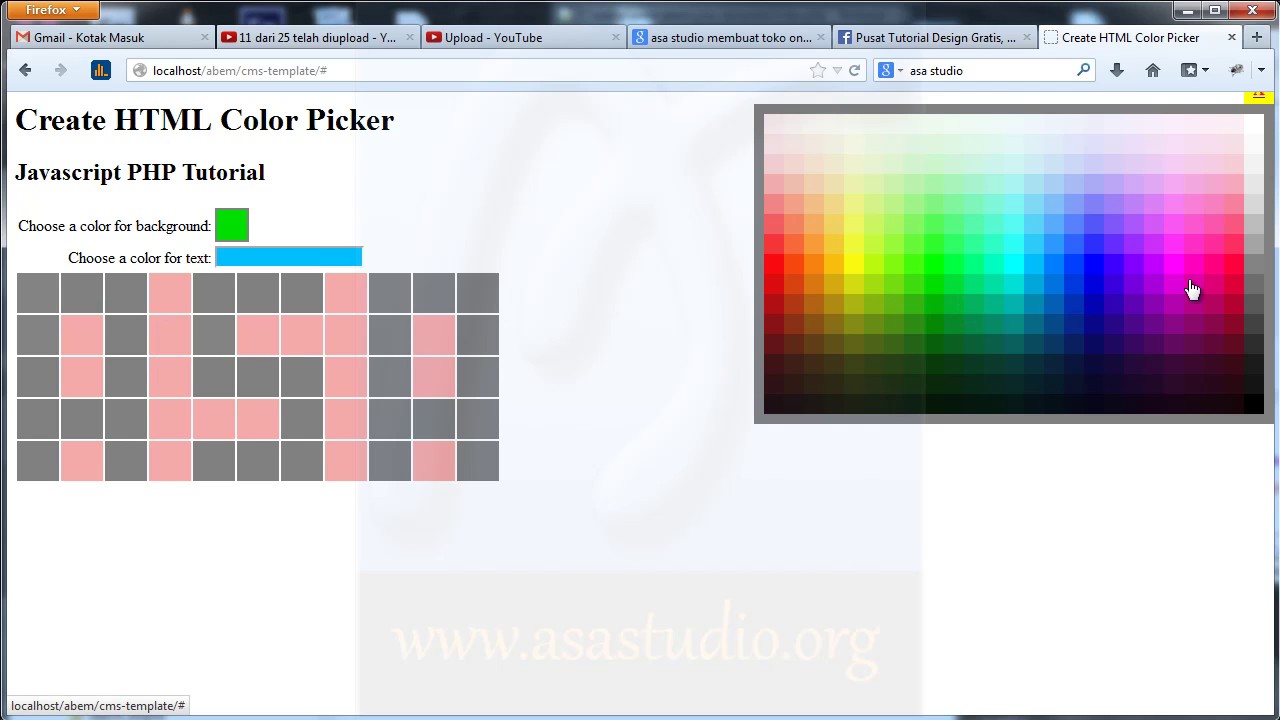
# Colour the first column's boxes red, red, yellow, bright yellow and lime
pyautogui.click(770, 288)
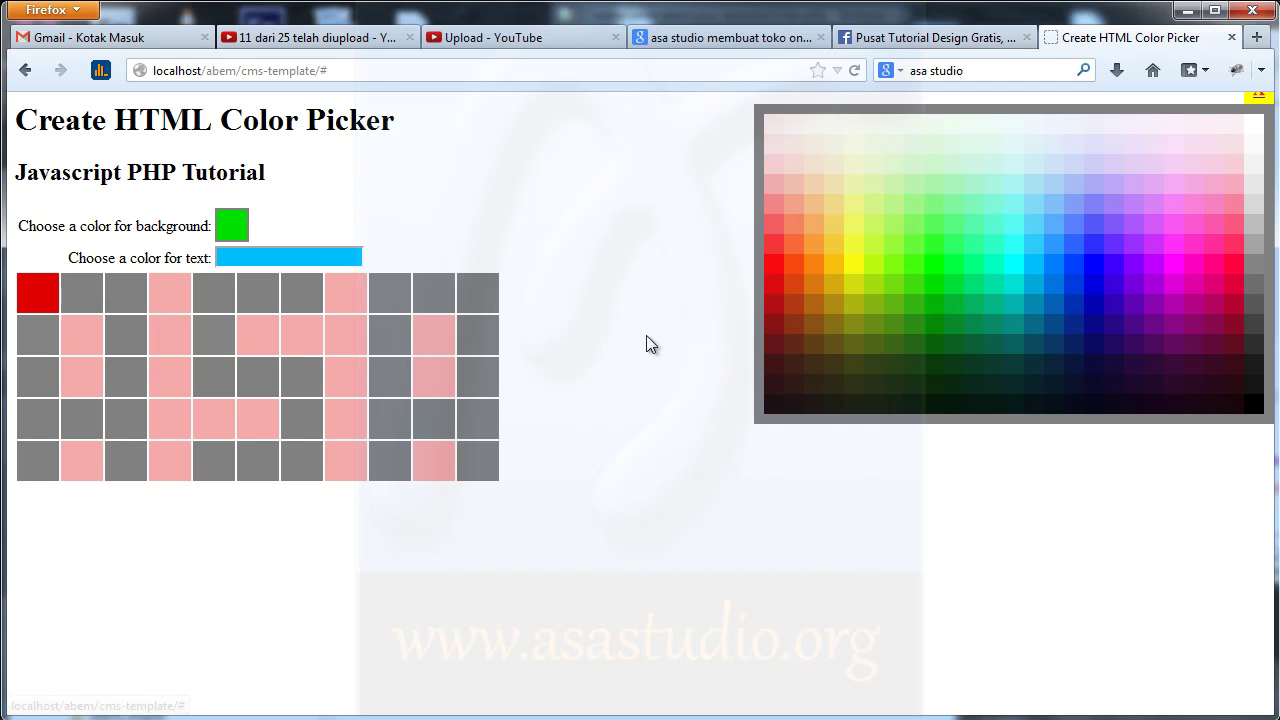
pyautogui.click(769, 292)
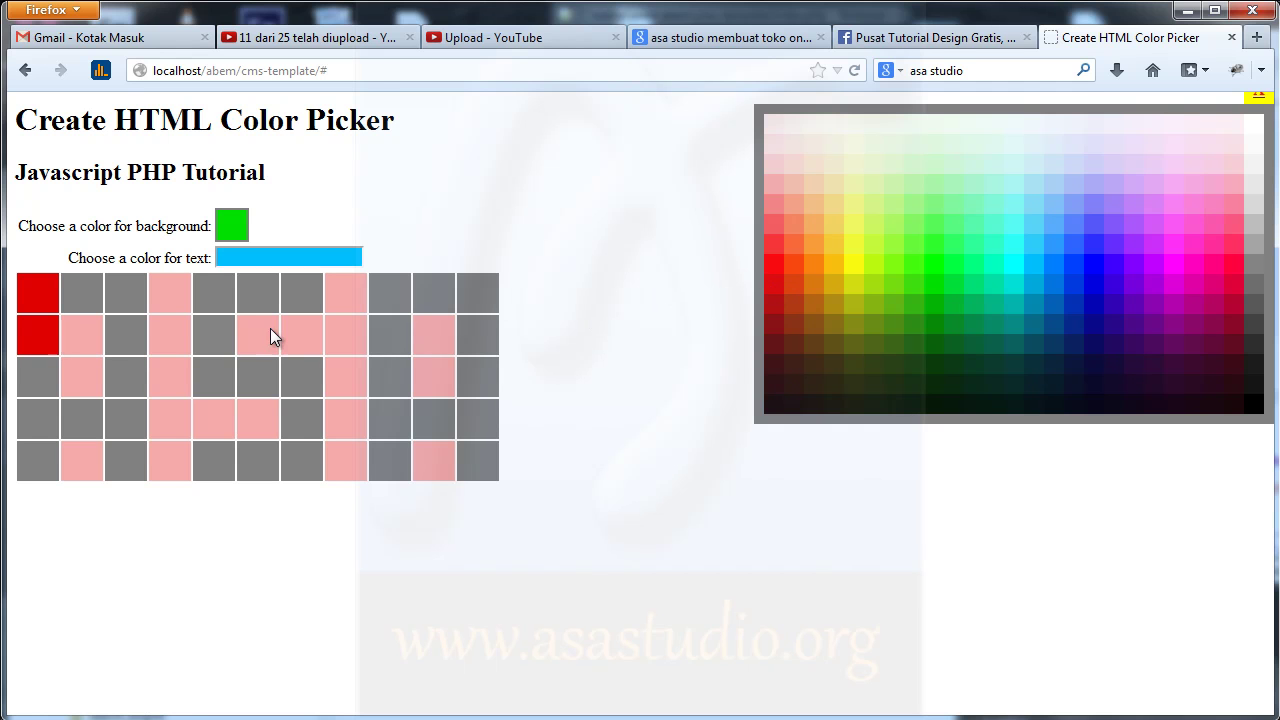
pyautogui.click(840, 241)
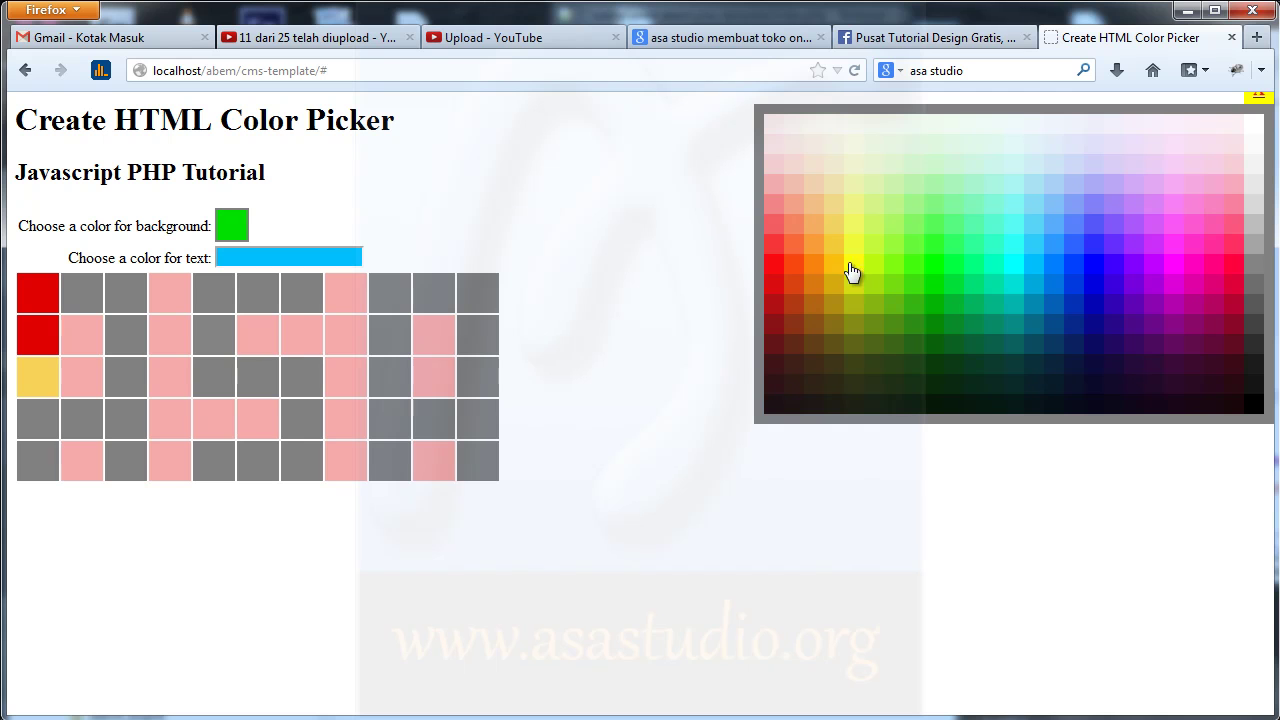
pyautogui.click(851, 270)
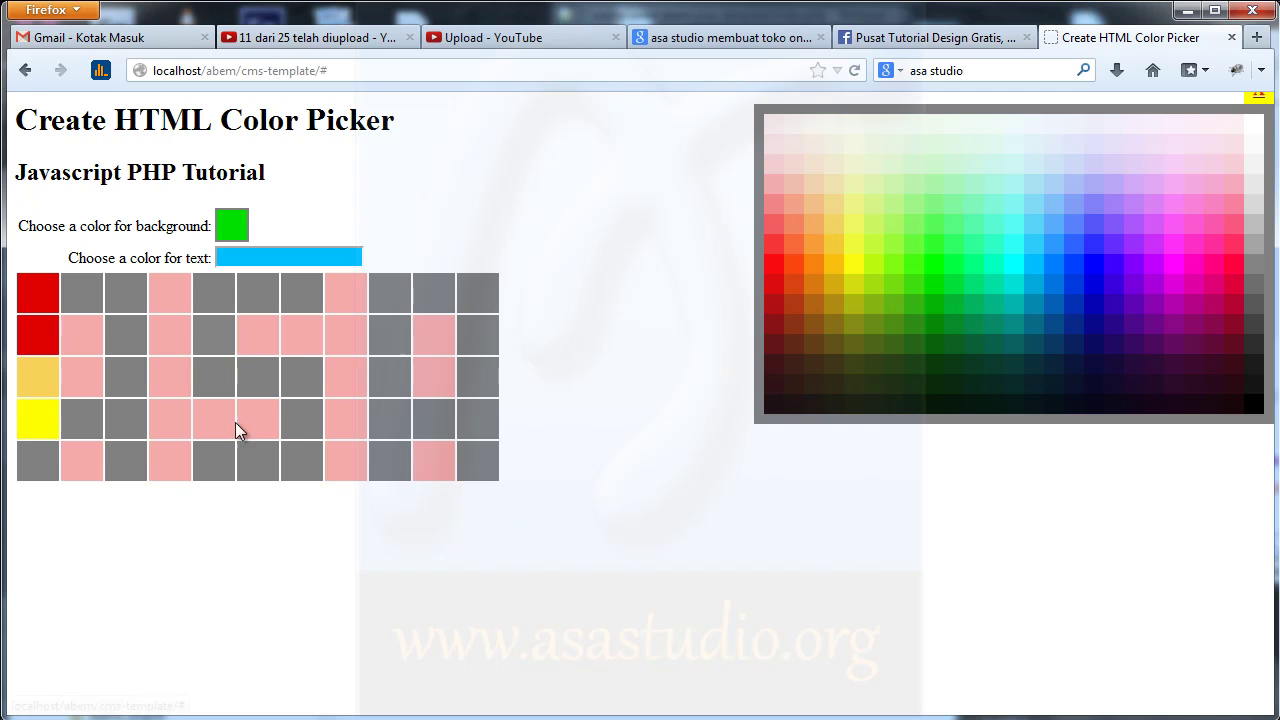
pyautogui.click(874, 281)
# Fill columns 2 and 3 with dark green, yellow-green, light green, mint and lime
pyautogui.click(894, 306)
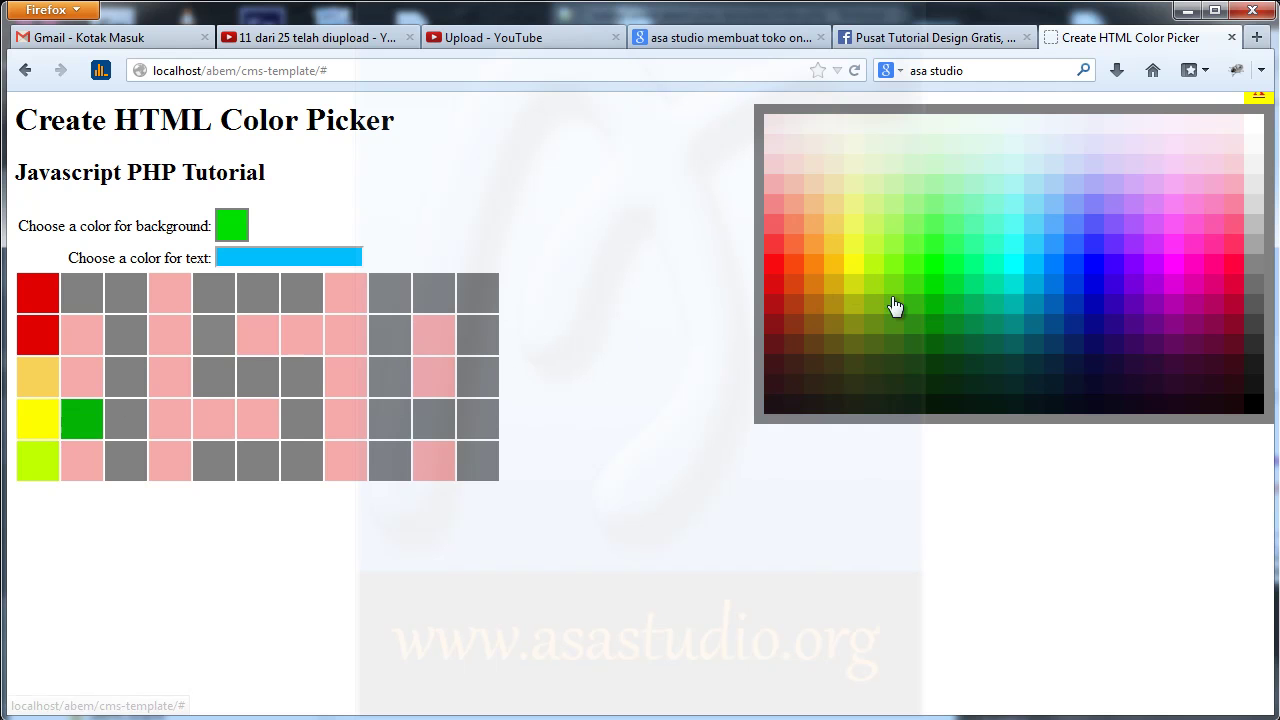
pyautogui.click(894, 306)
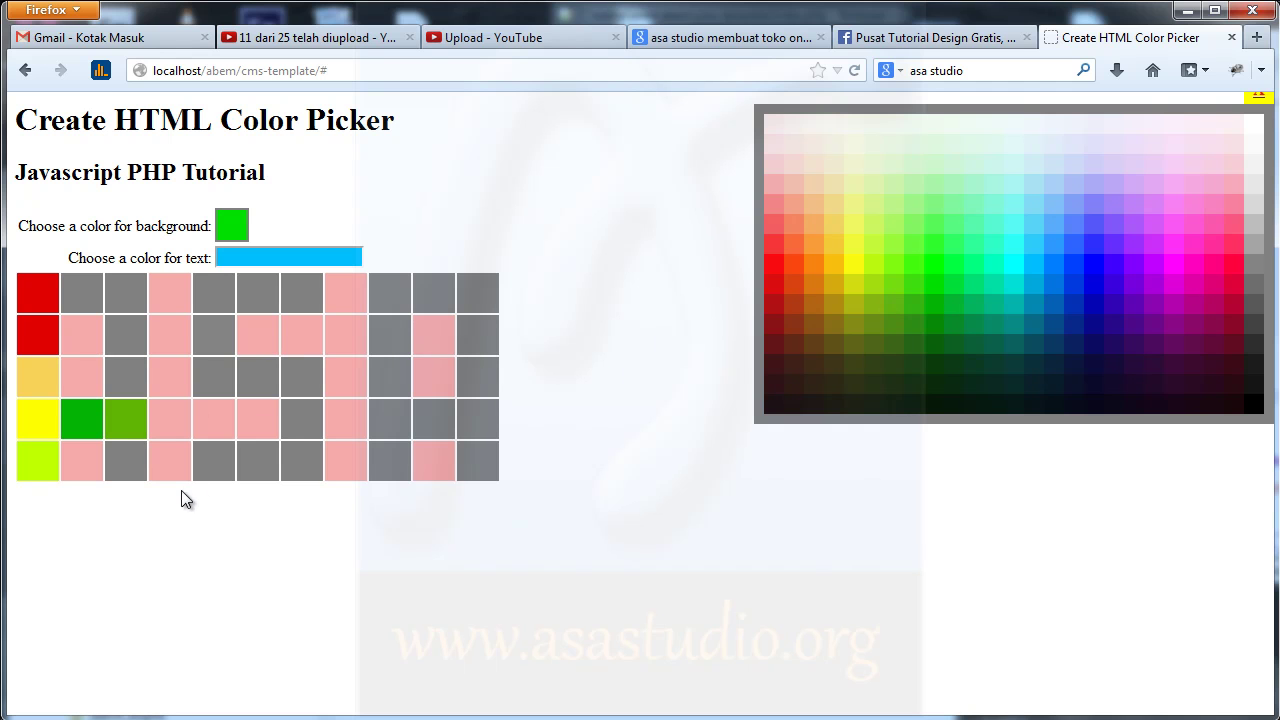
pyautogui.click(911, 223)
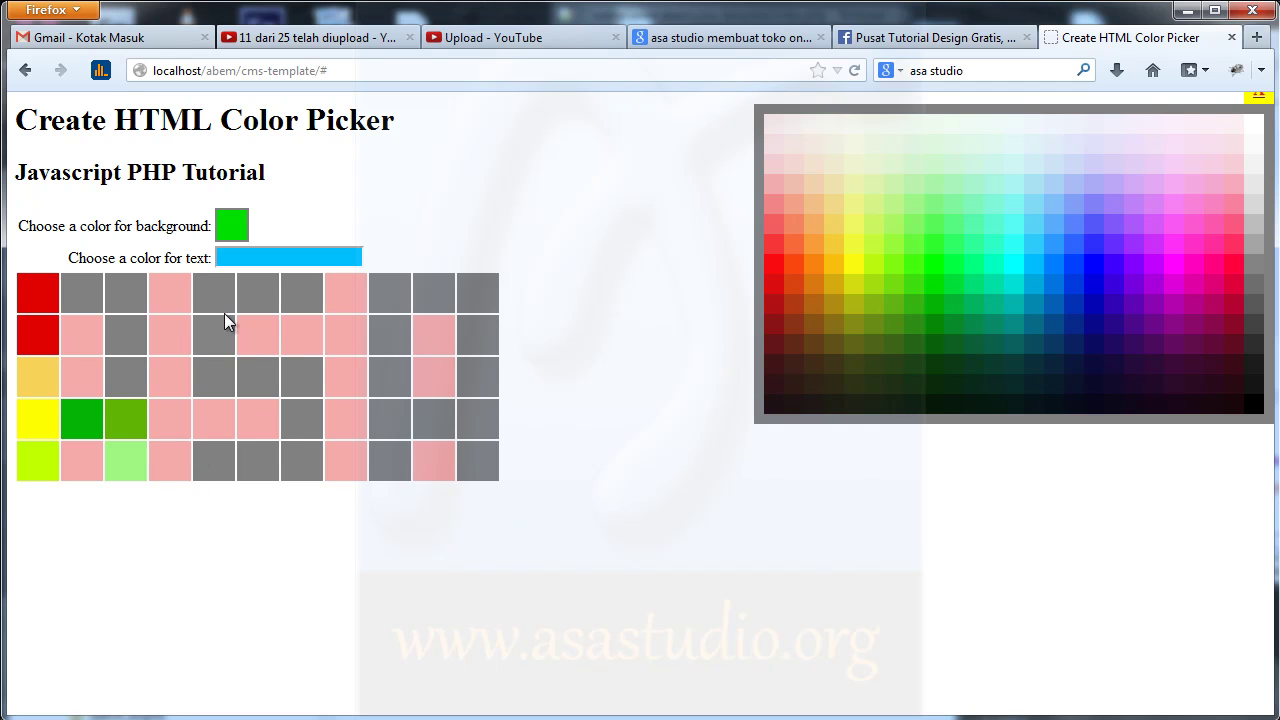
pyautogui.click(871, 191)
pyautogui.click(108, 334)
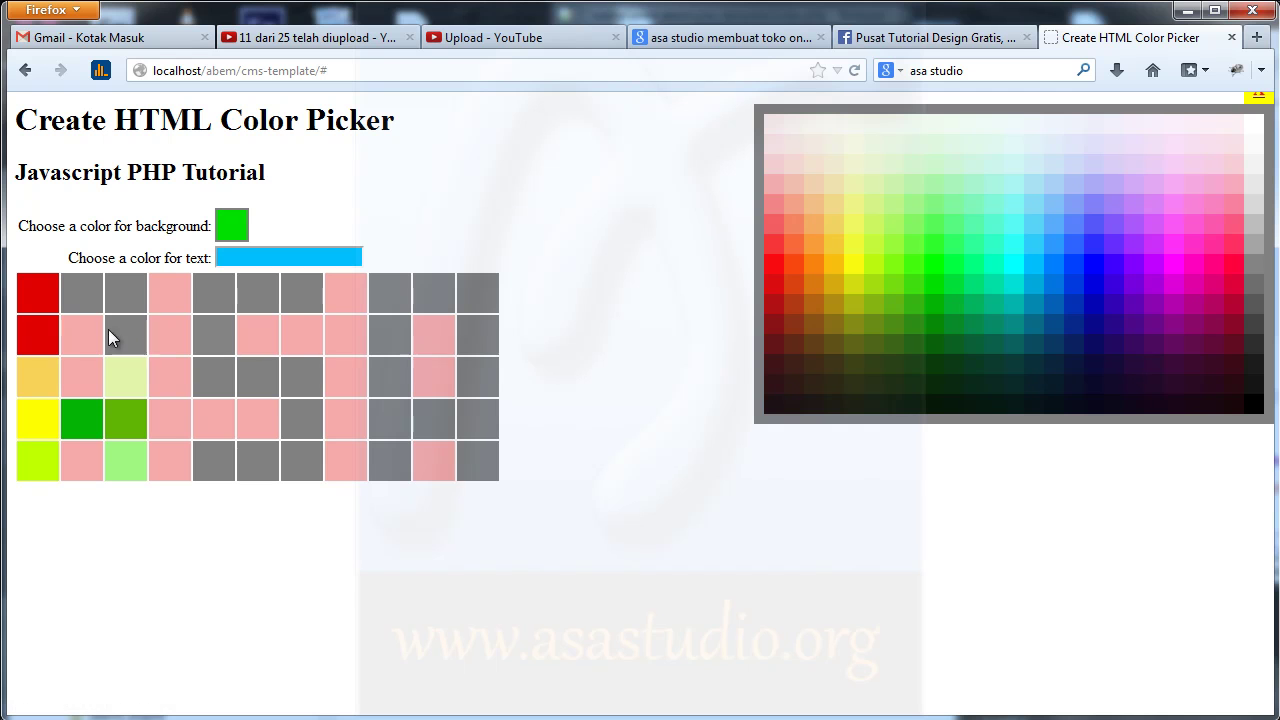
pyautogui.click(903, 251)
pyautogui.click(905, 220)
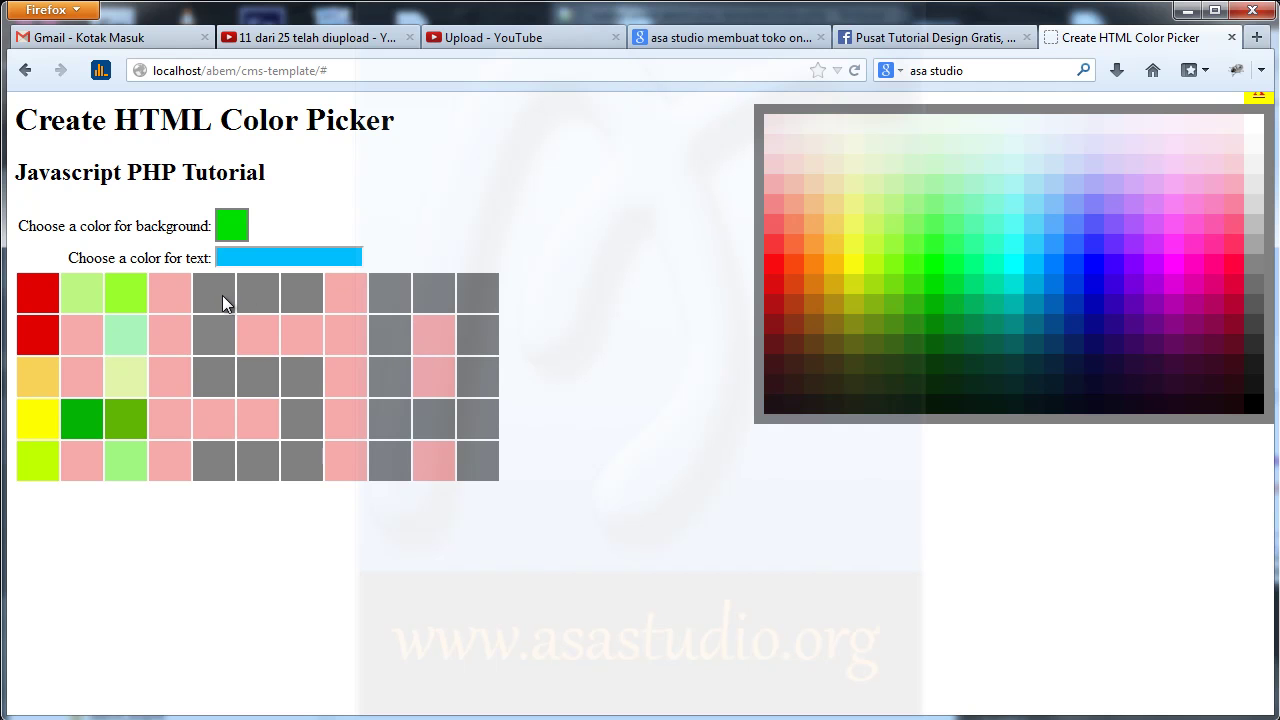
# Colour the top boxes of columns 5–7 lime, bright green, yellow-green and lime
pyautogui.click(869, 257)
pyautogui.click(926, 250)
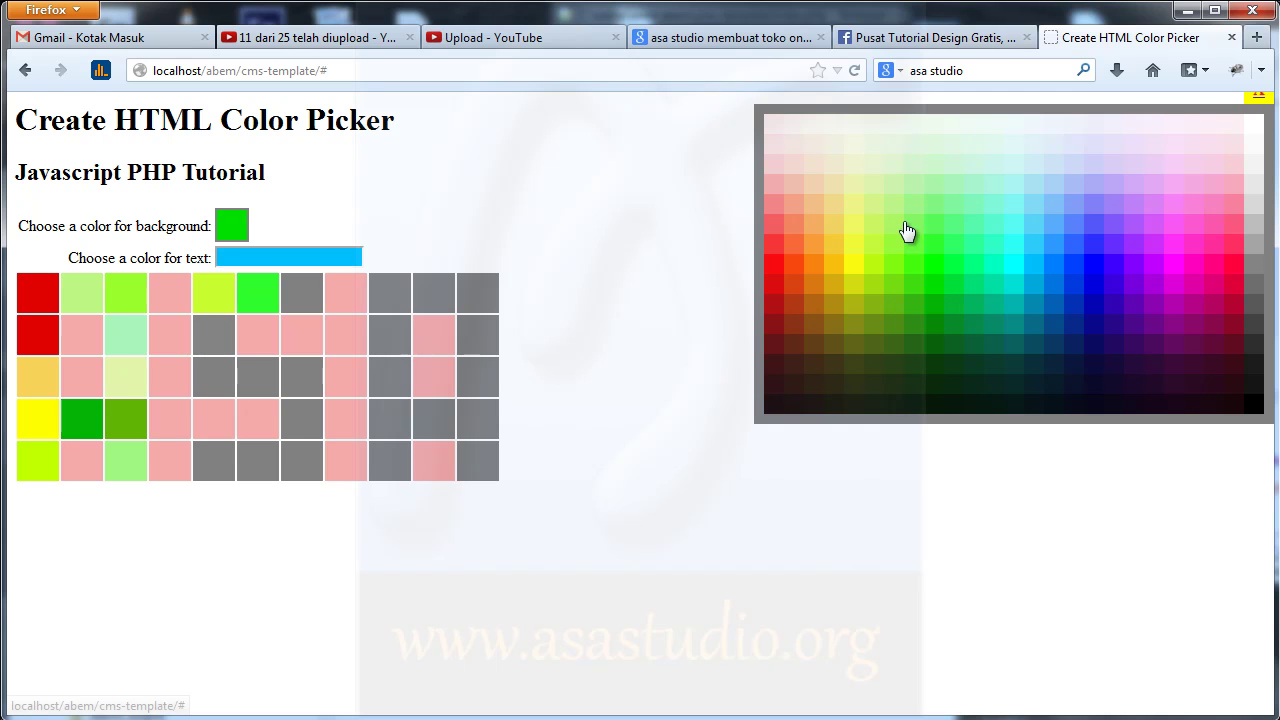
pyautogui.click(906, 231)
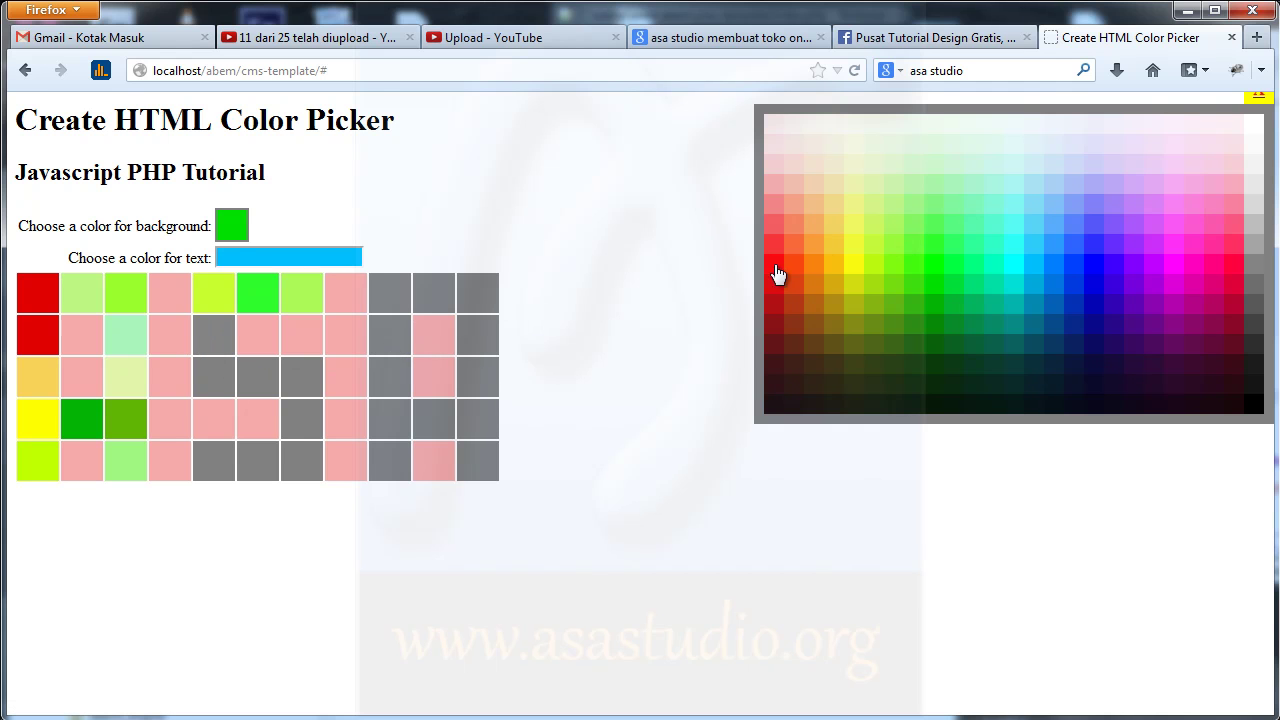
pyautogui.click(895, 270)
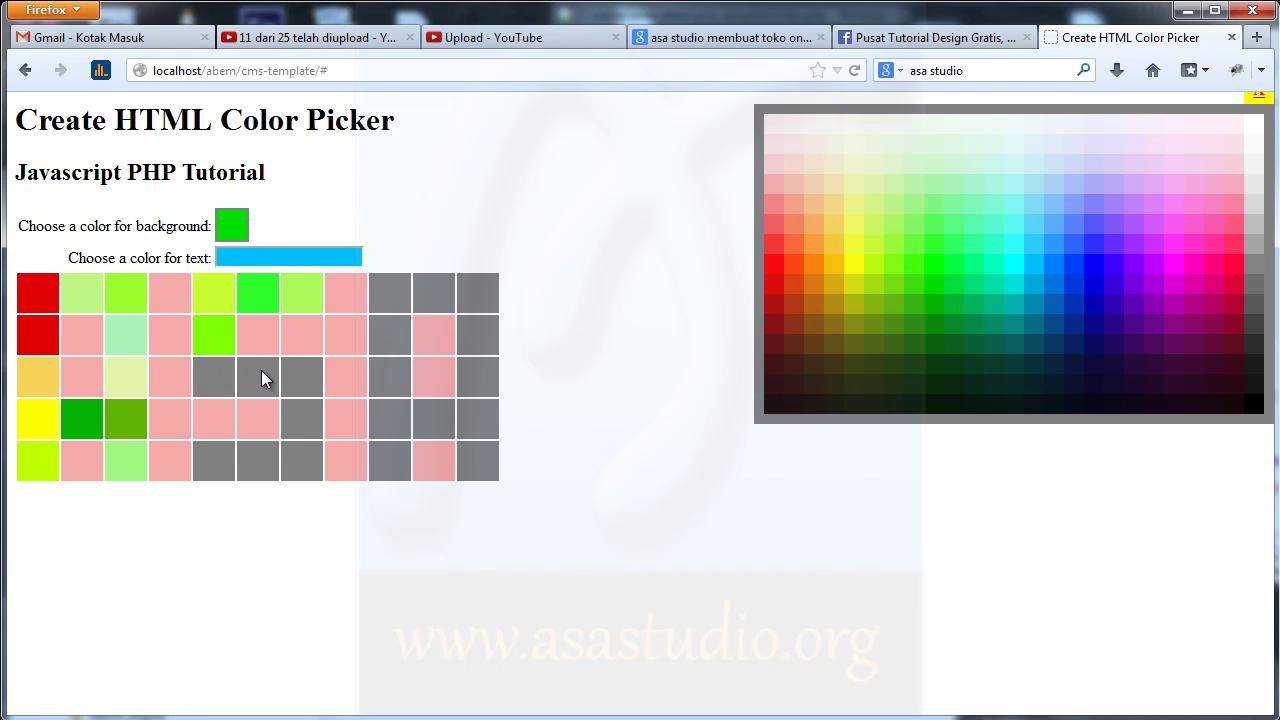
# Colour the rows 3–5 boxes in columns 5–7 olive-yellow, green, yellow-green, yellow and orange
pyautogui.click(856, 295)
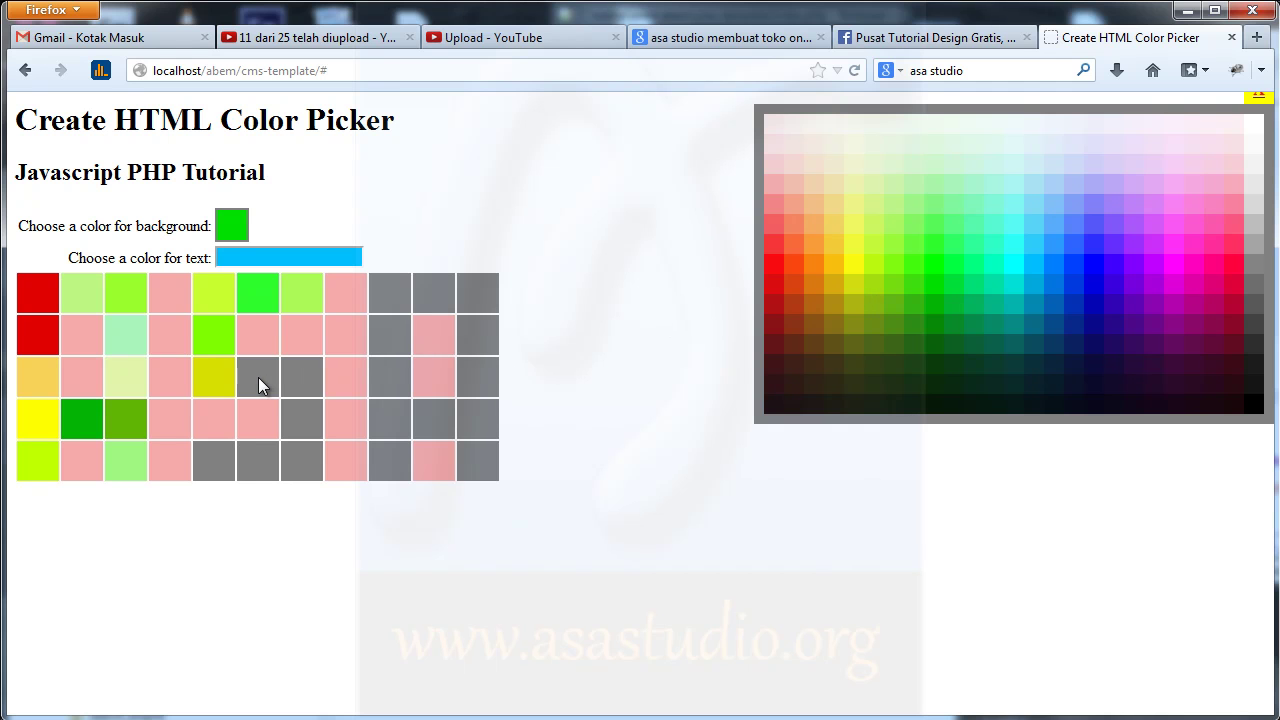
pyautogui.click(912, 284)
pyautogui.click(877, 248)
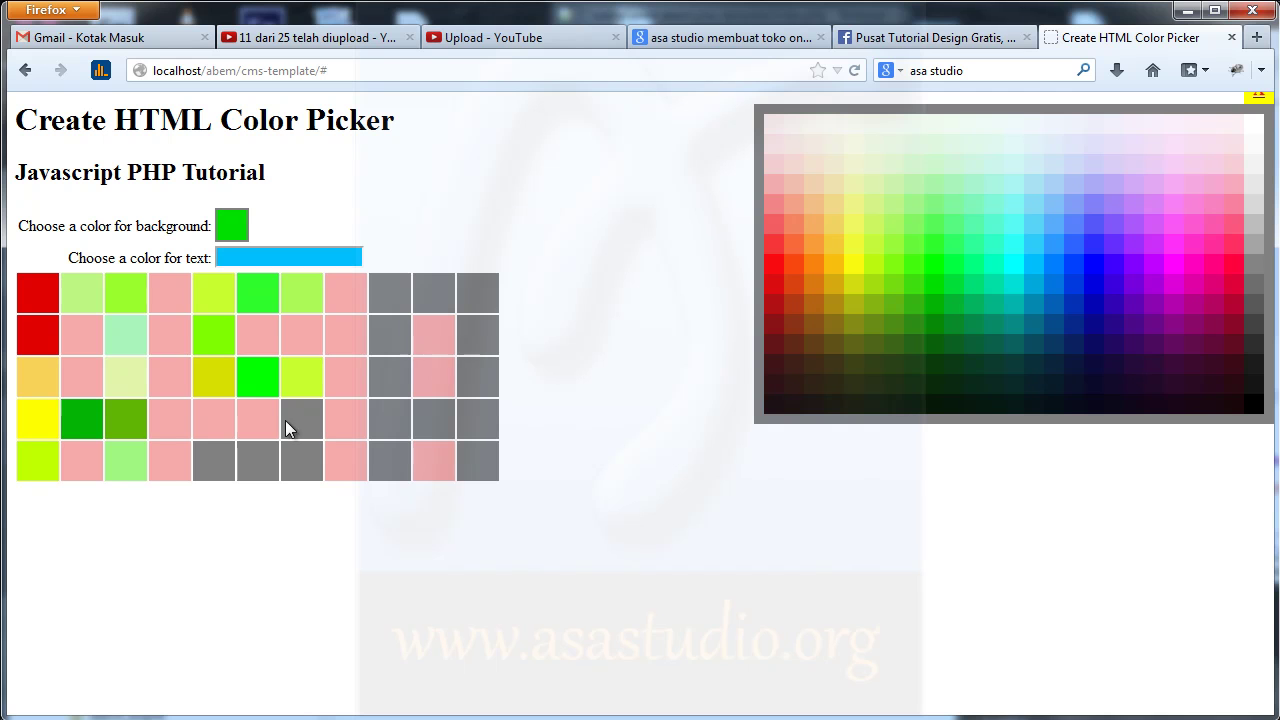
pyautogui.click(852, 276)
pyautogui.click(880, 263)
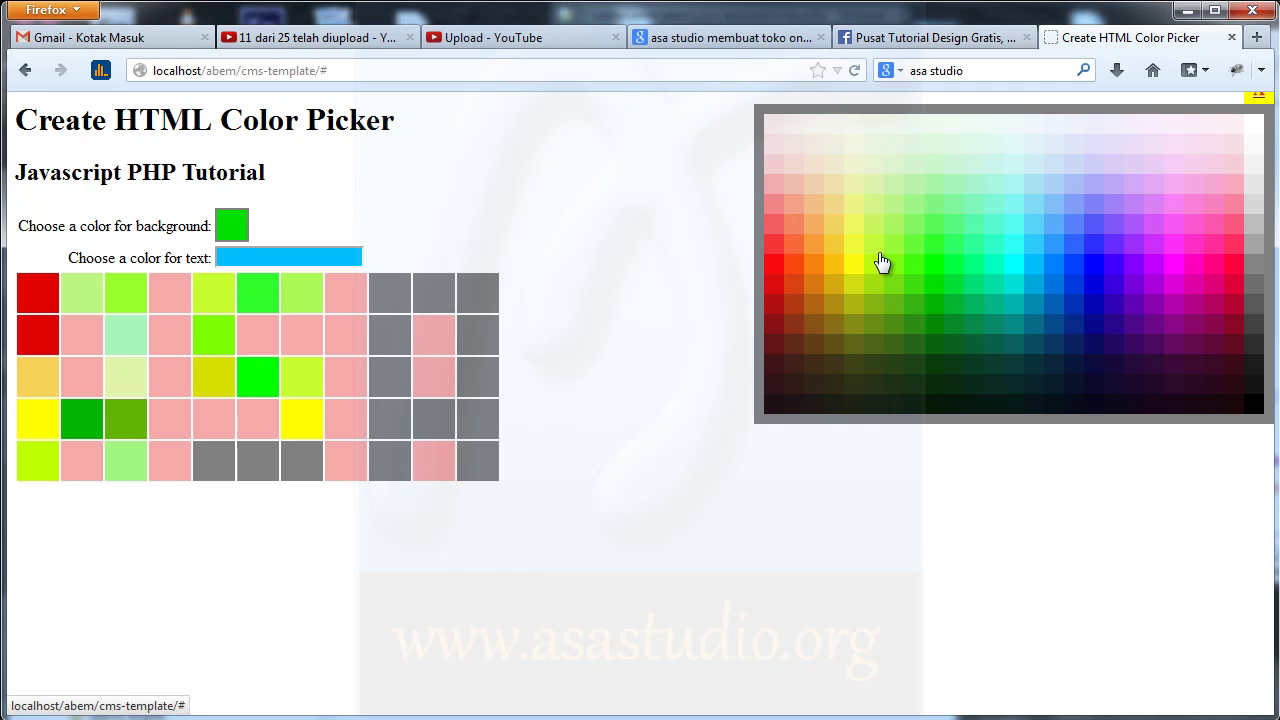
pyautogui.click(310, 460)
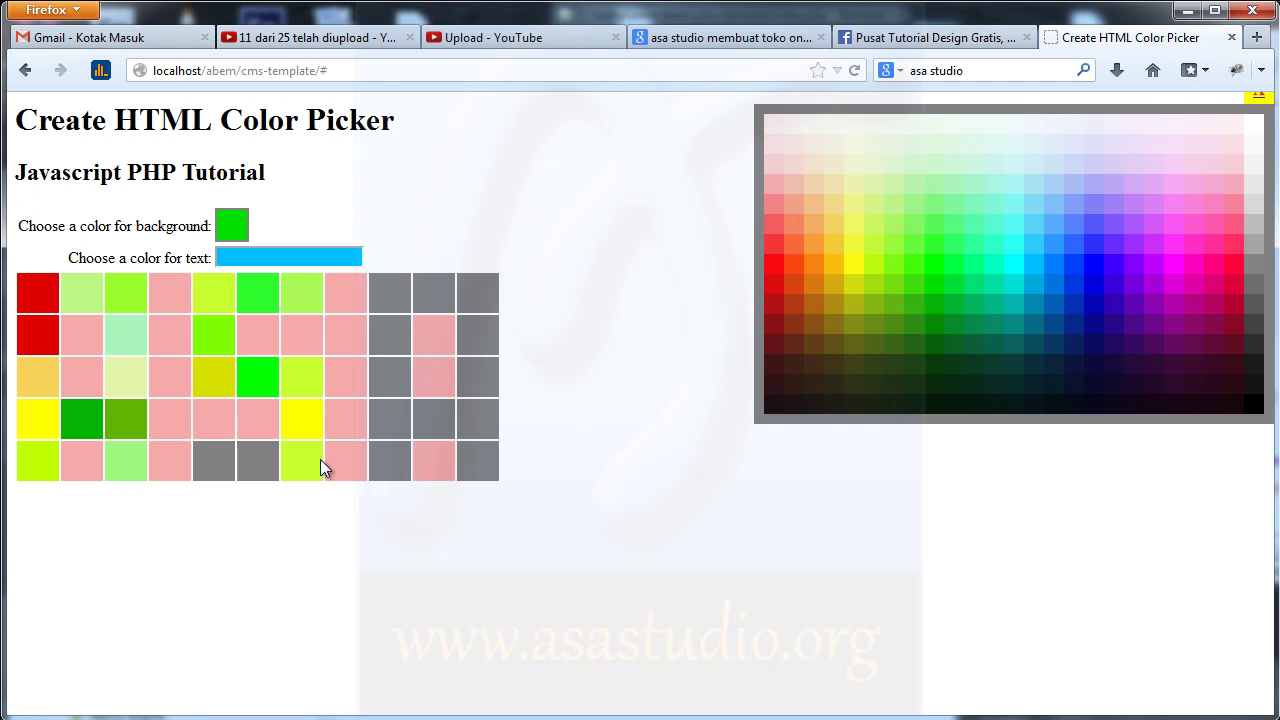
pyautogui.click(857, 270)
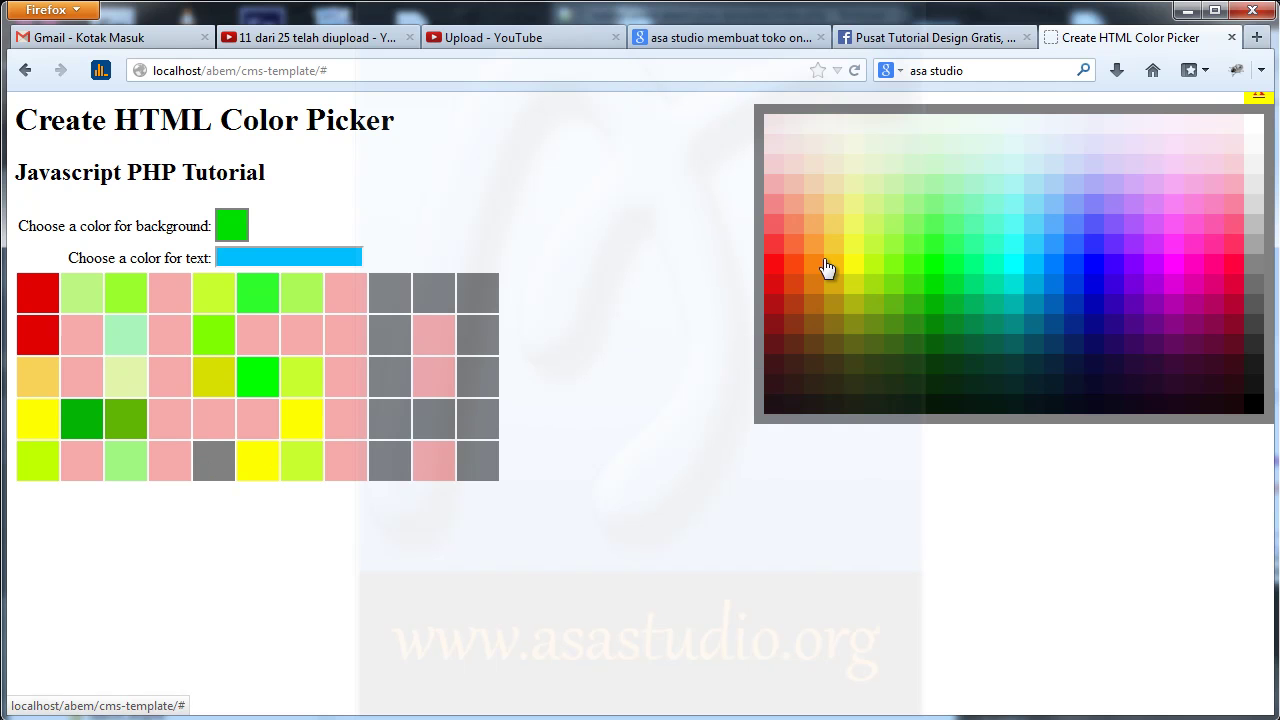
pyautogui.click(838, 266)
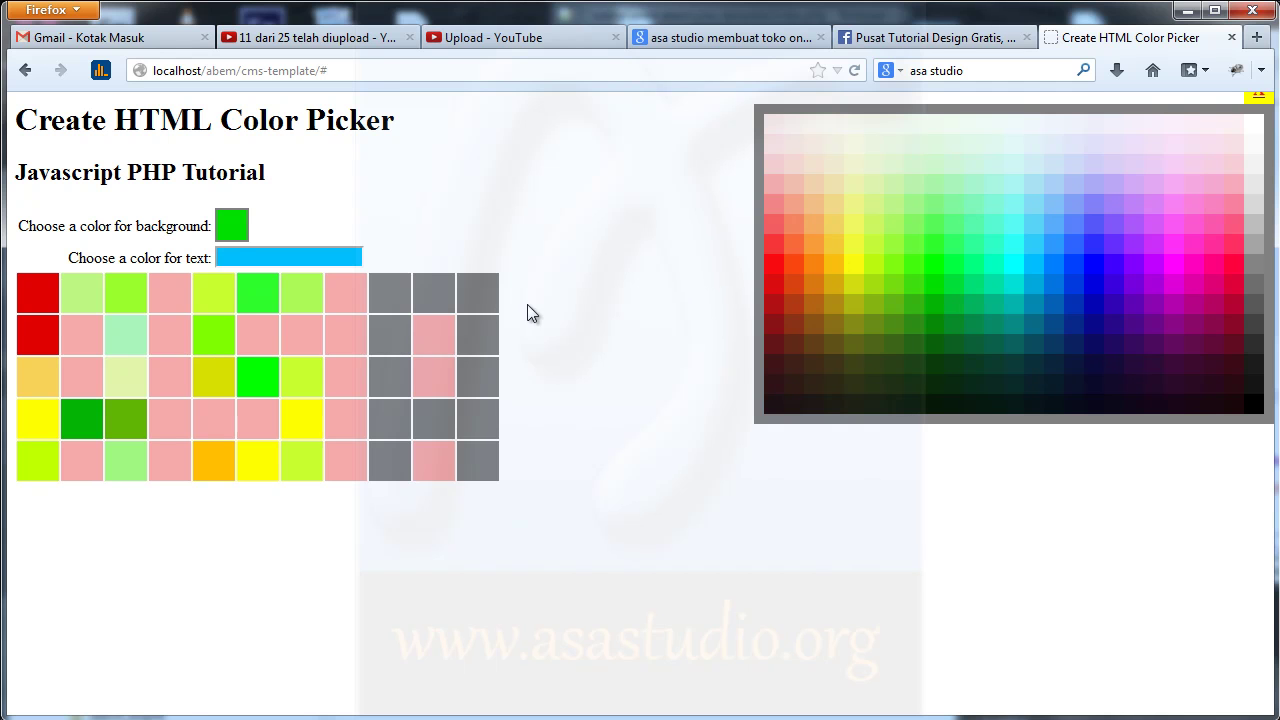
# Colour the top row of columns 9–11 and all of column 11 in yellows, orange-yellow and dark gold
pyautogui.click(860, 234)
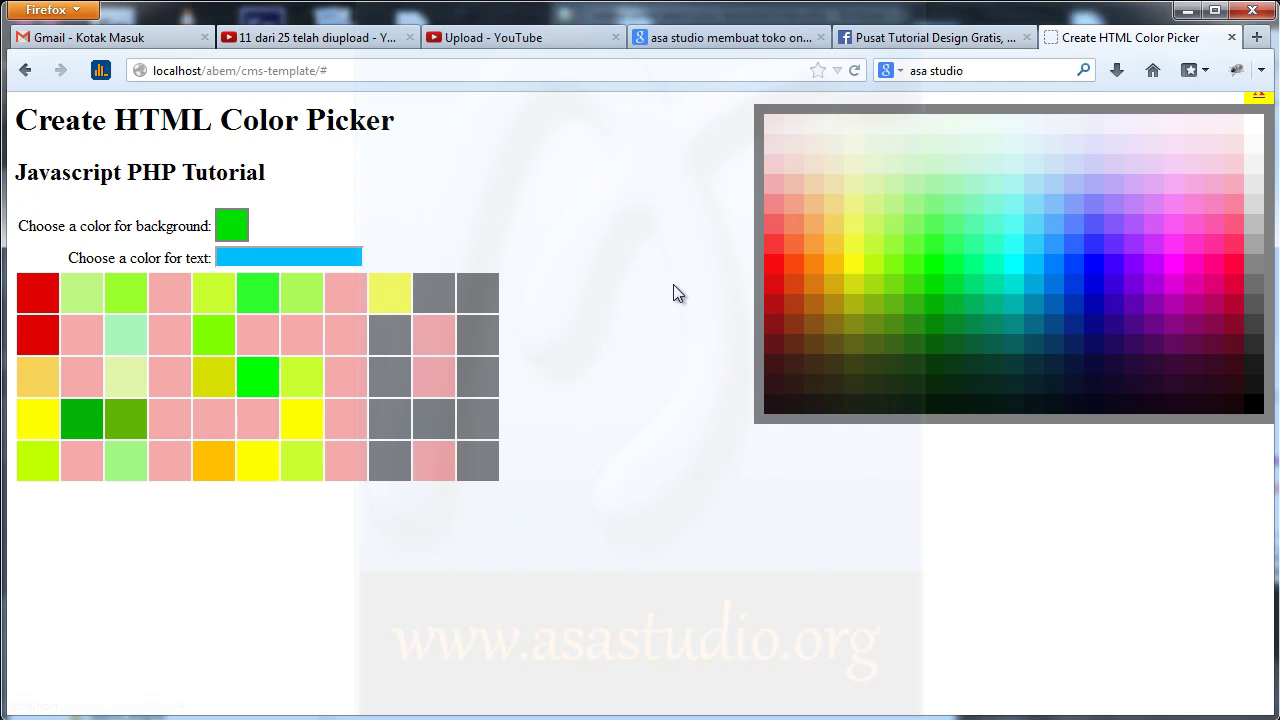
pyautogui.click(849, 251)
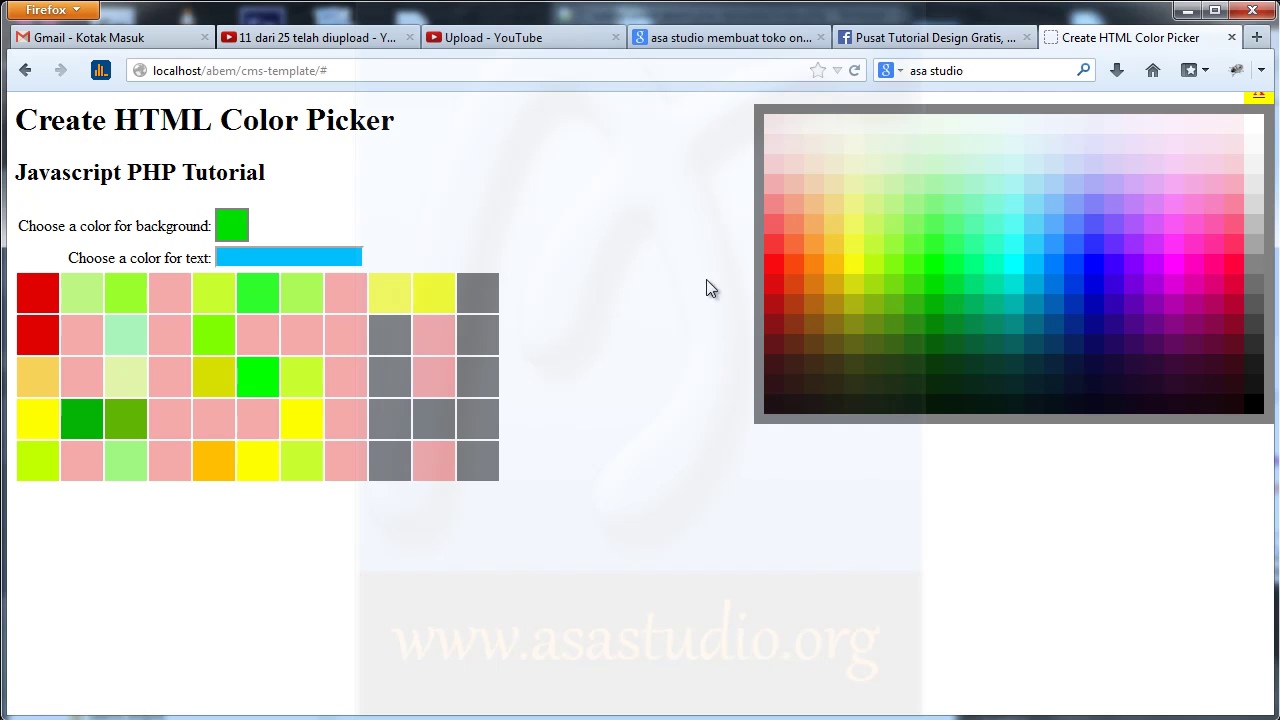
pyautogui.click(840, 258)
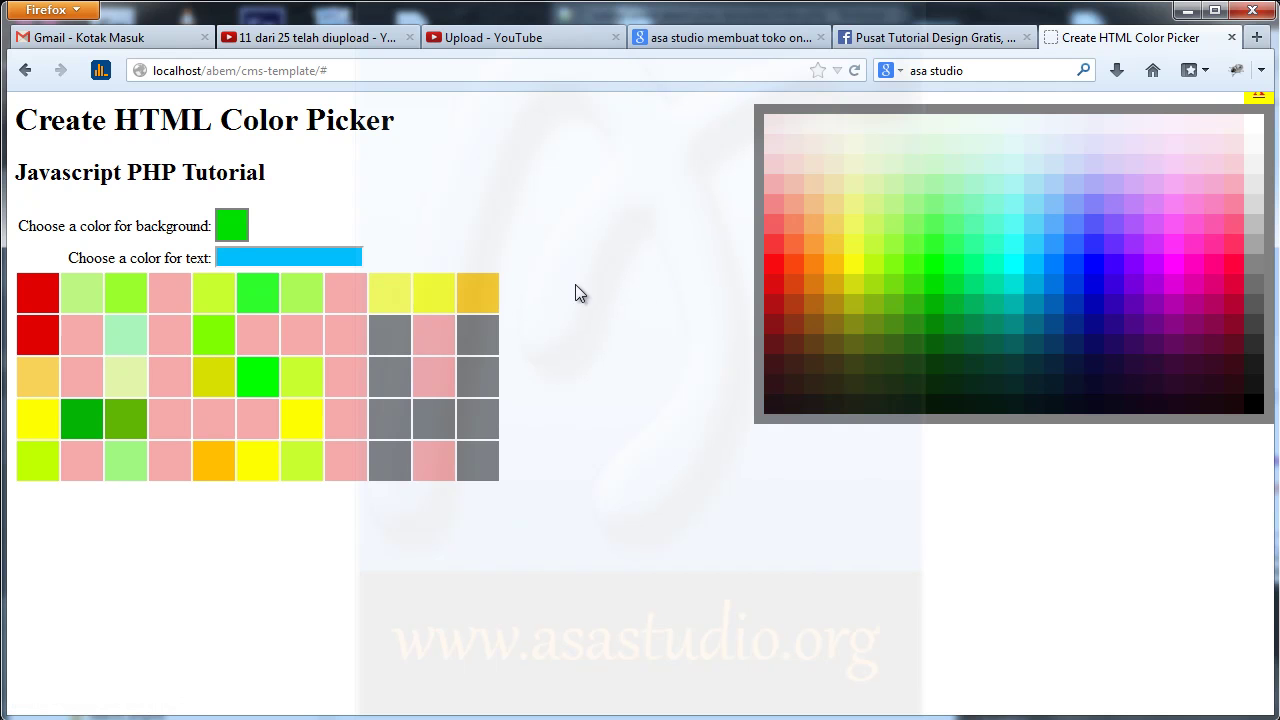
pyautogui.click(860, 277)
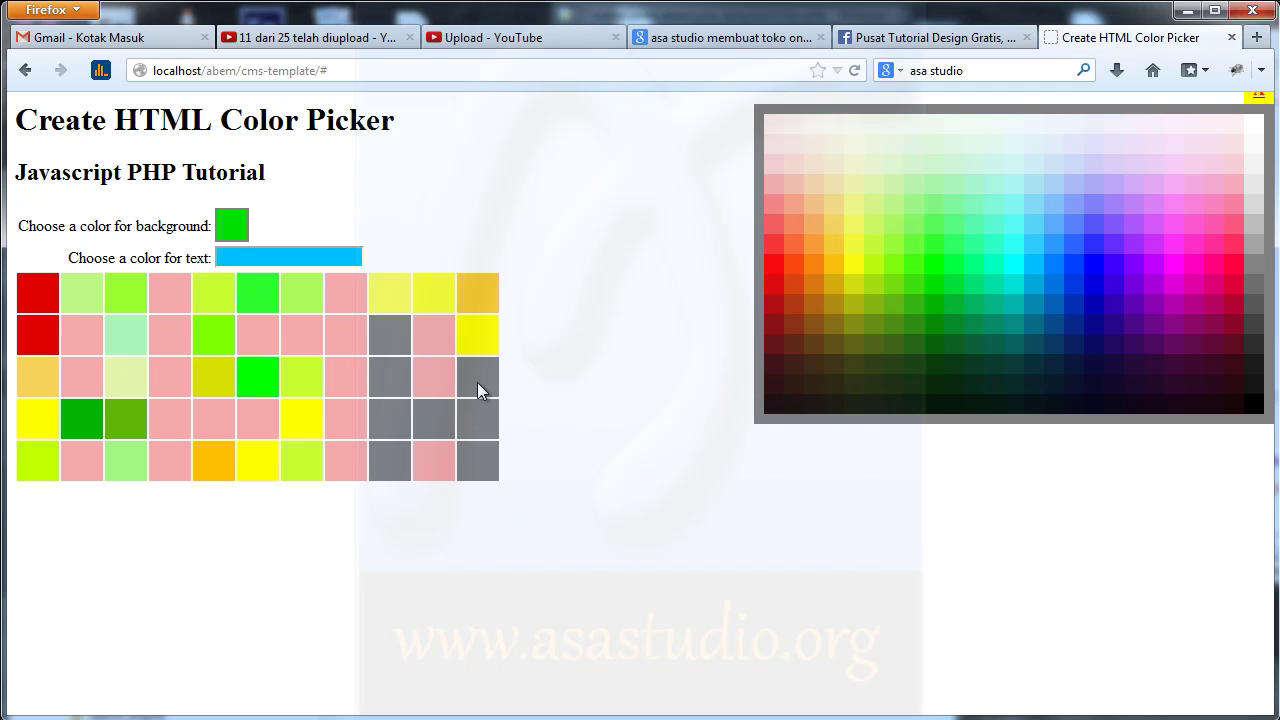
pyautogui.click(840, 297)
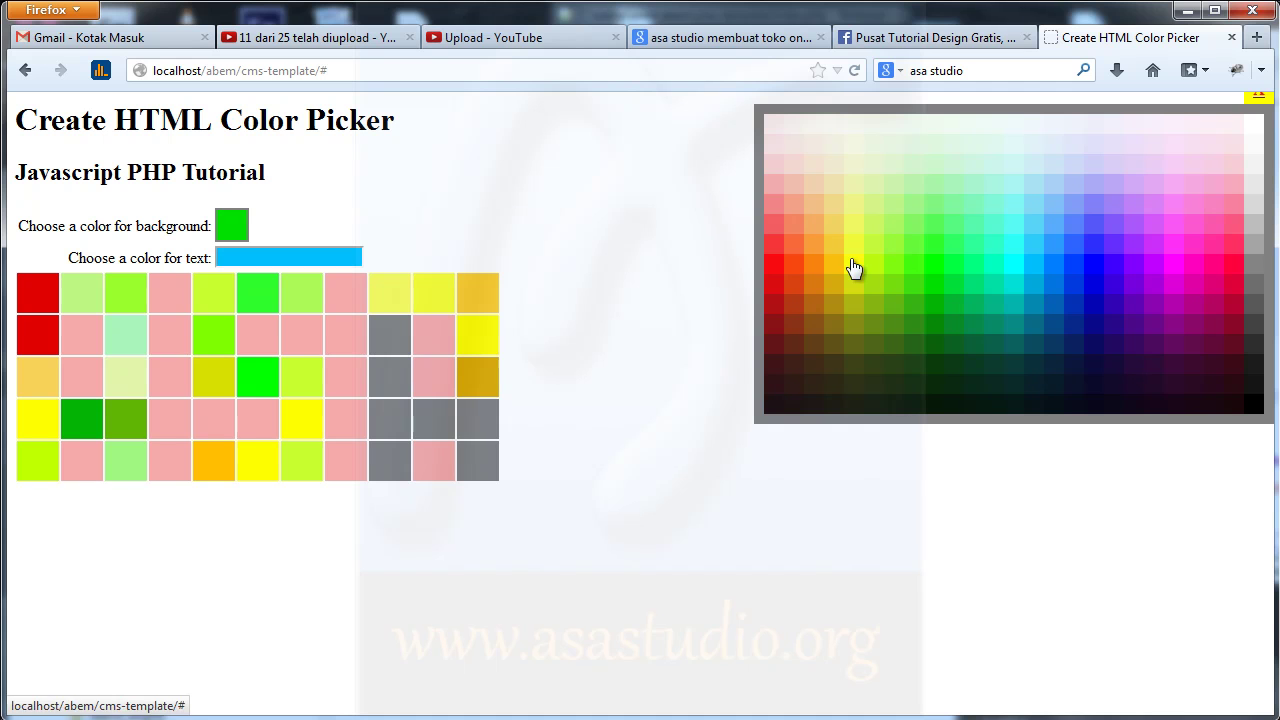
pyautogui.click(849, 270)
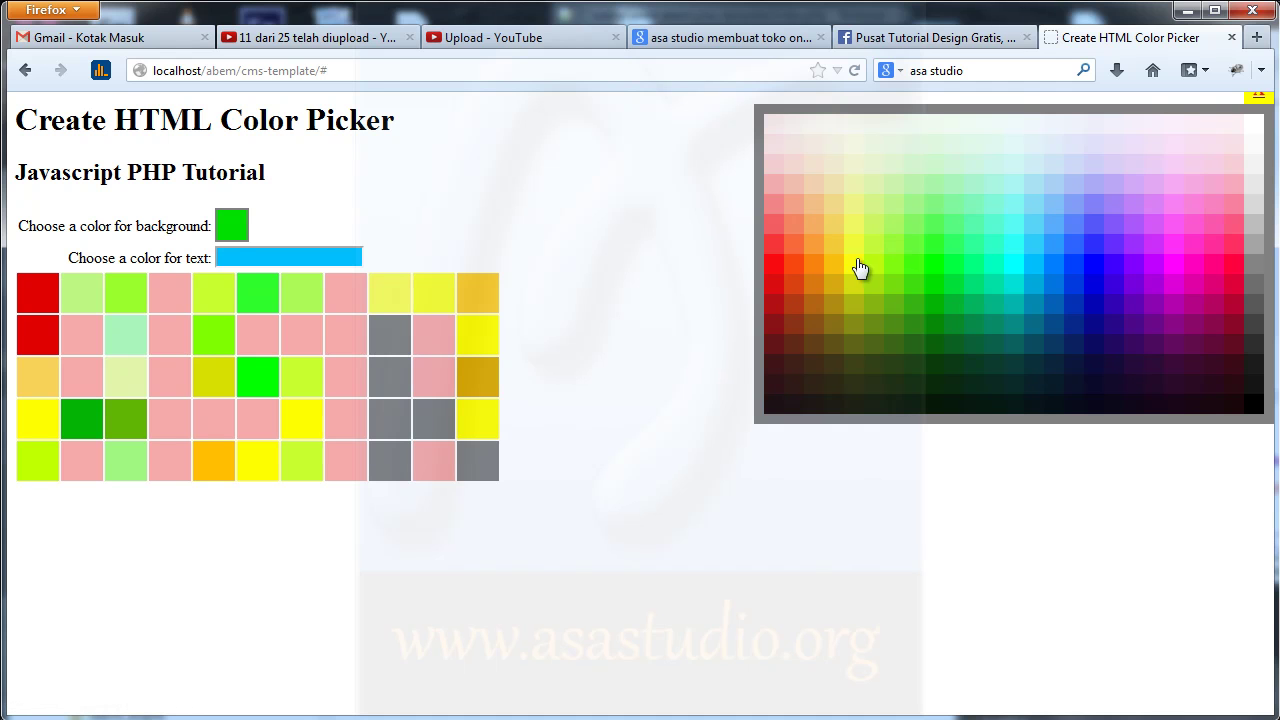
pyautogui.click(857, 269)
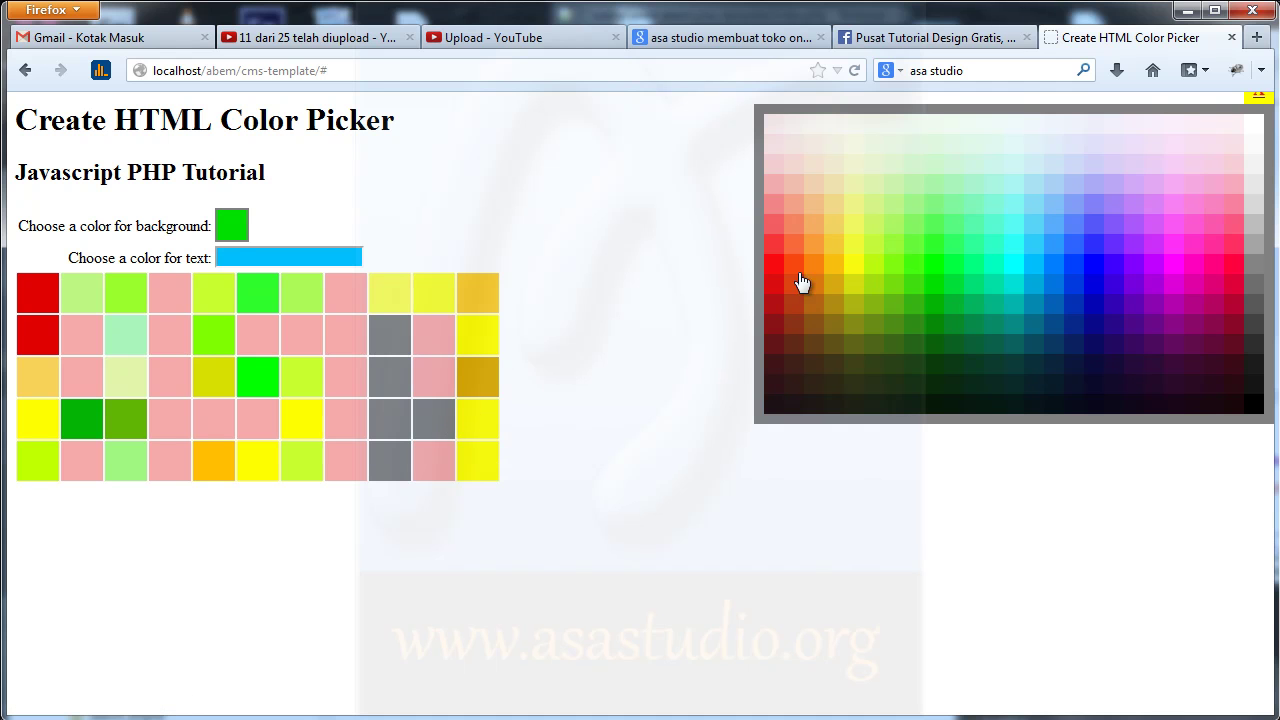
# Colour the remaining column 9–10 boxes yellow, olive-yellow, orange and amber
pyautogui.click(851, 269)
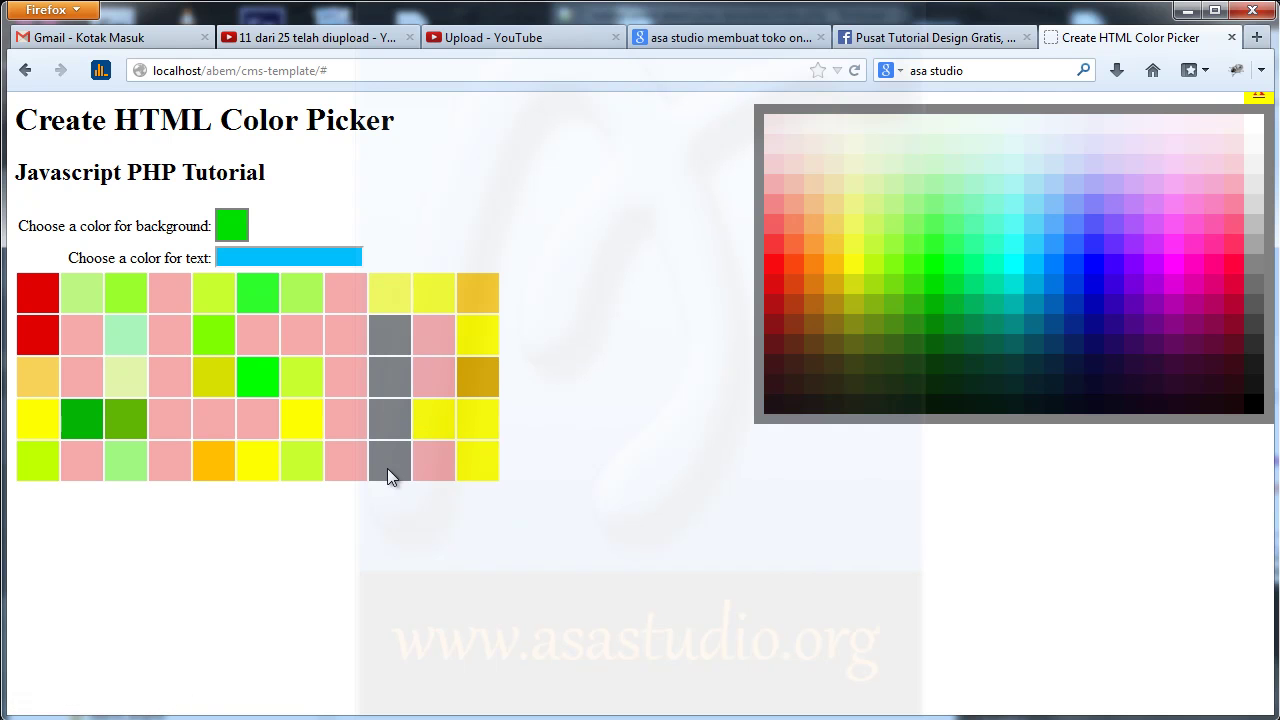
pyautogui.click(856, 294)
pyautogui.click(848, 272)
pyautogui.click(778, 280)
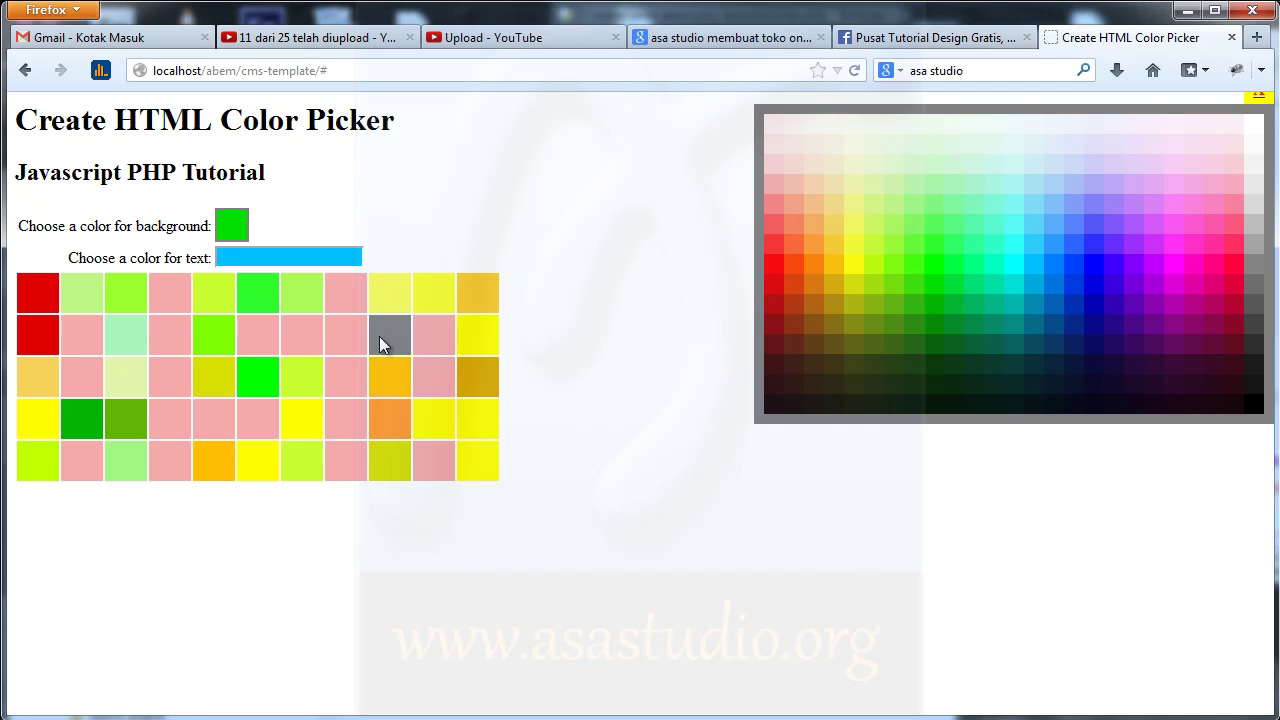
pyautogui.click(823, 271)
# Change the text colour to a light green palette swatch
pyautogui.click(931, 242)
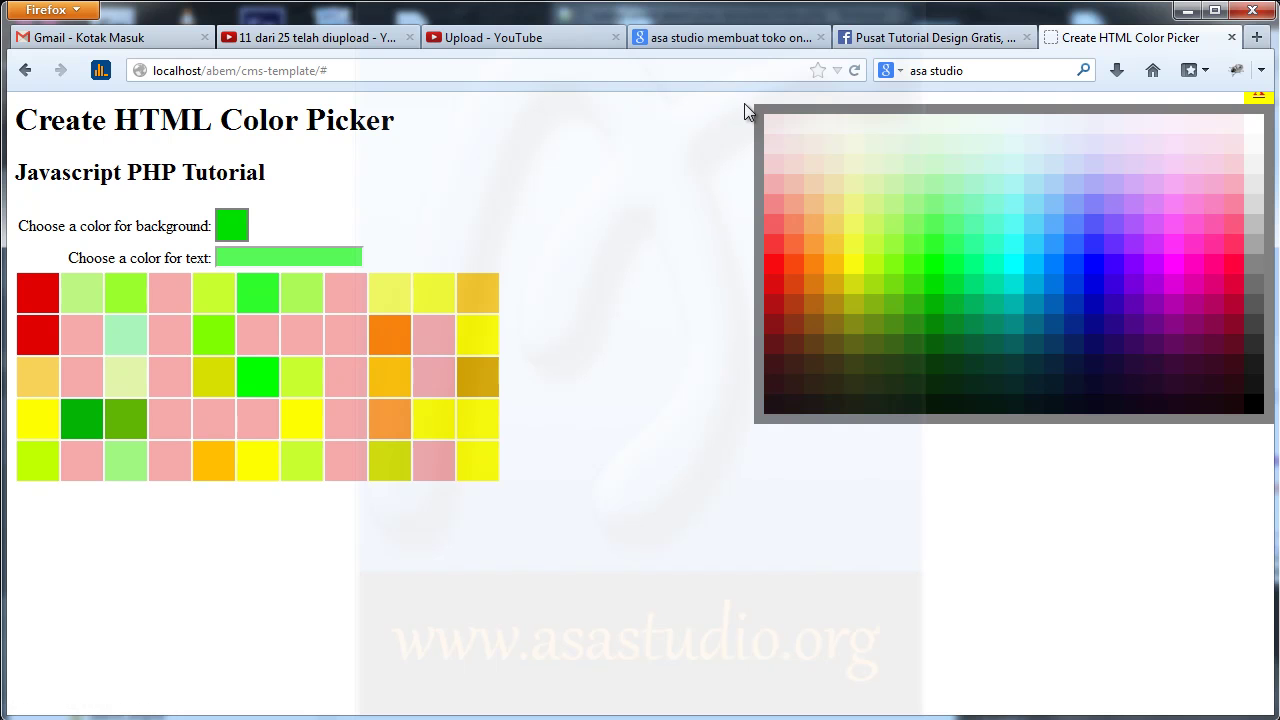
pyautogui.moveTo(1110, 104); pyautogui.dragTo(1163, 471)
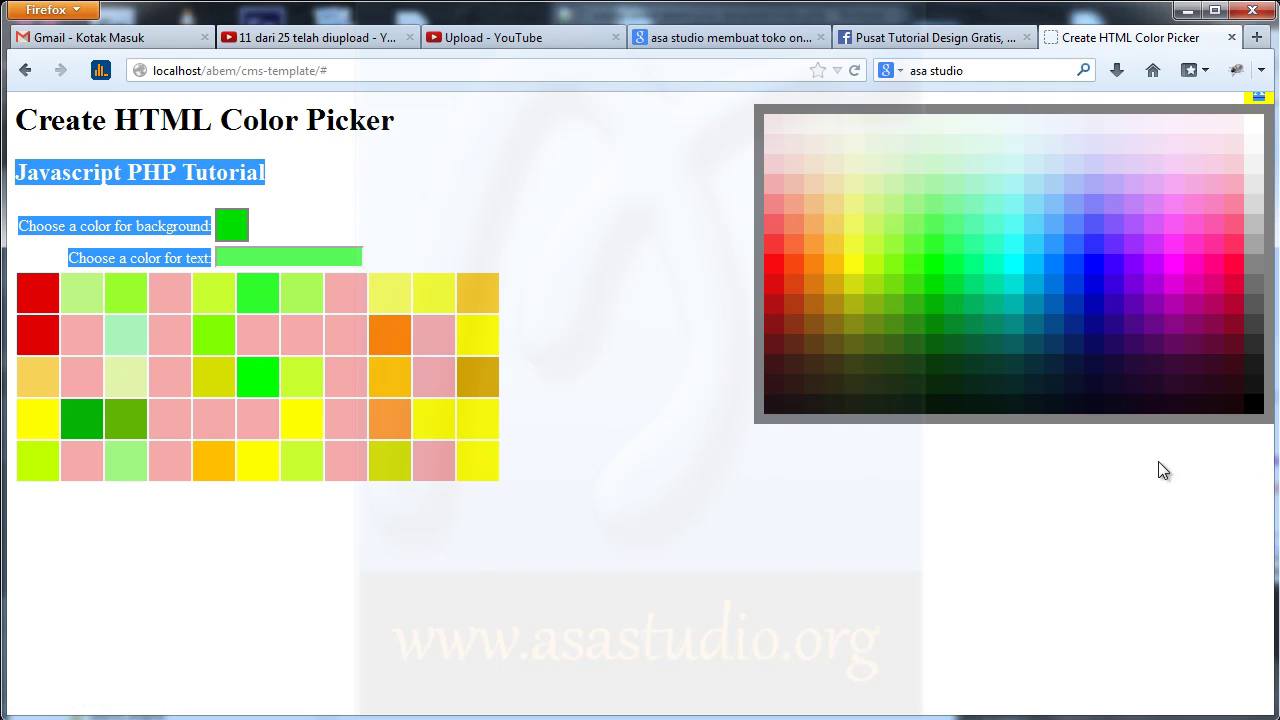
pyautogui.click(917, 475)
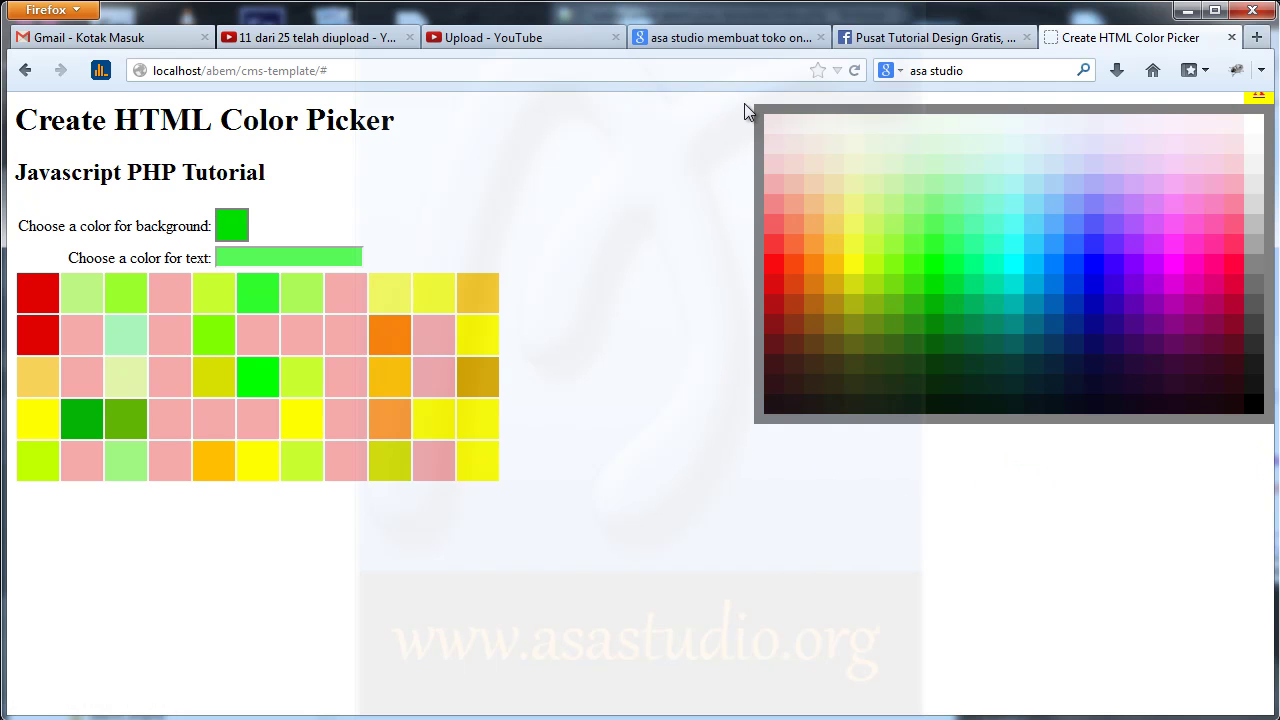